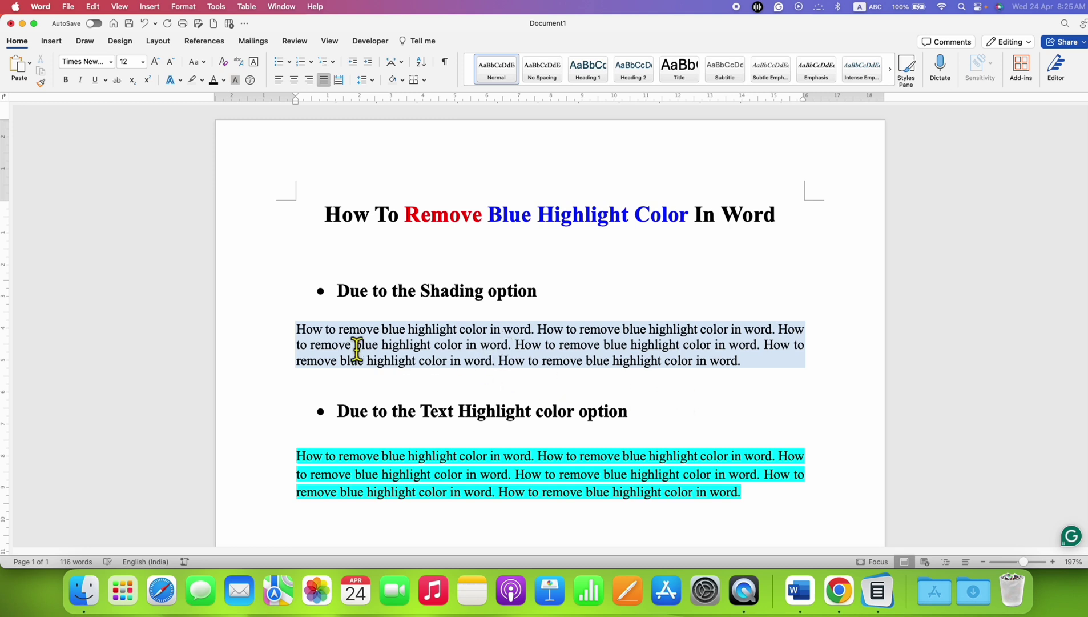
Select the shaded paragraph and the 'Shading option' and 'Text Highlight color' heading words to inspect them
{"action": "left_click_drag", "start_coordinate": [299, 331], "coordinate": [753, 371]}
{"action": "left_click", "coordinate": [552, 366]}
{"action": "left_click_drag", "start_coordinate": [422, 293], "coordinate": [537, 303]}
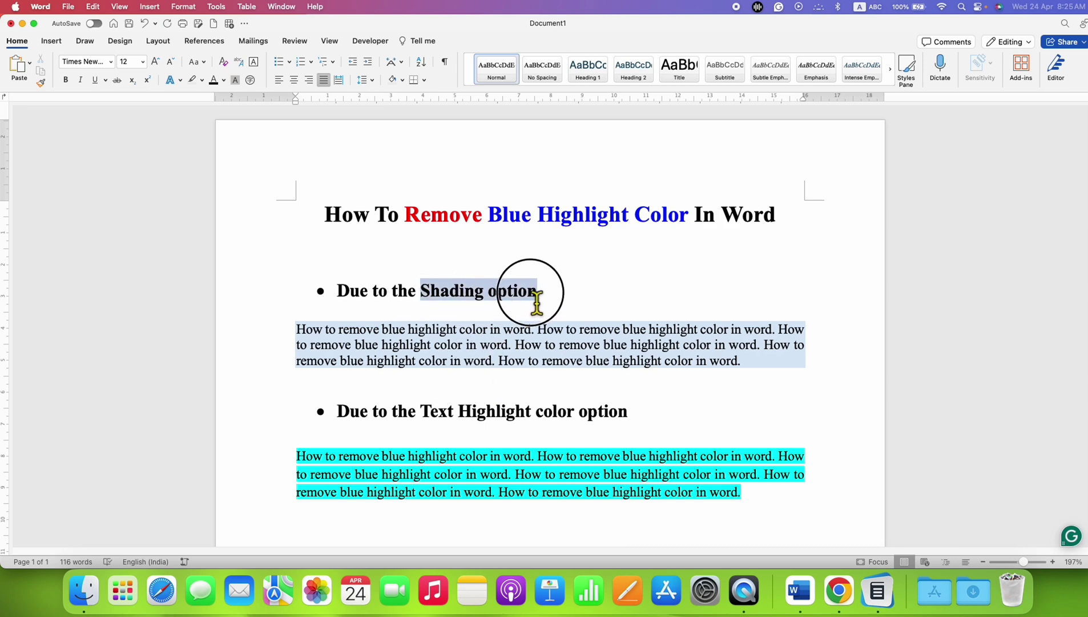
{"action": "left_click", "coordinate": [454, 429]}
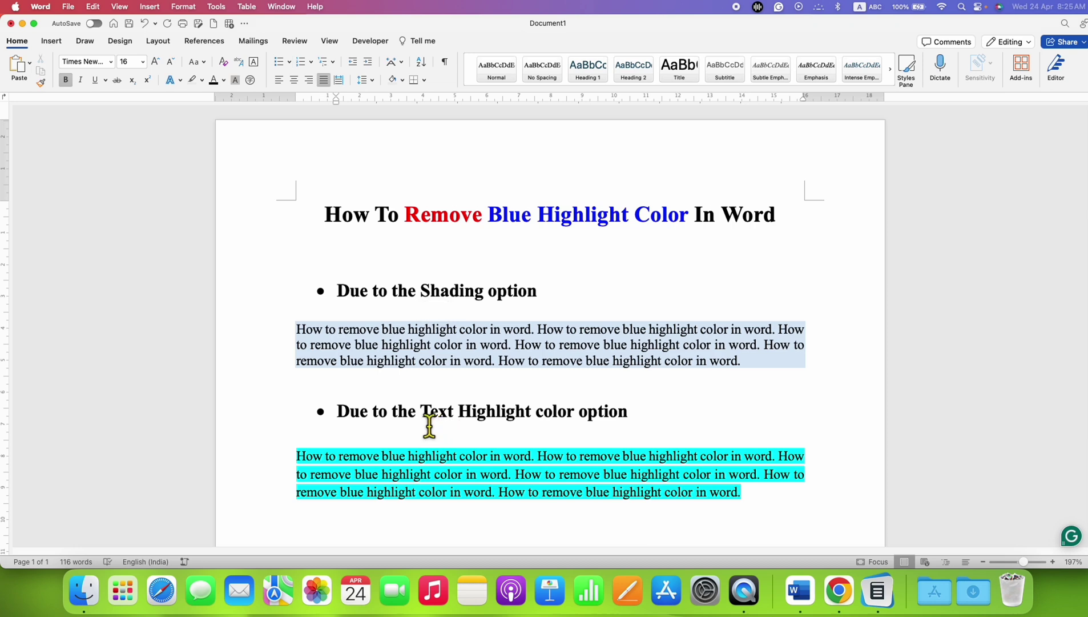
{"action": "left_click_drag", "start_coordinate": [427, 423], "coordinate": [571, 414]}
{"action": "left_click", "coordinate": [579, 325]}
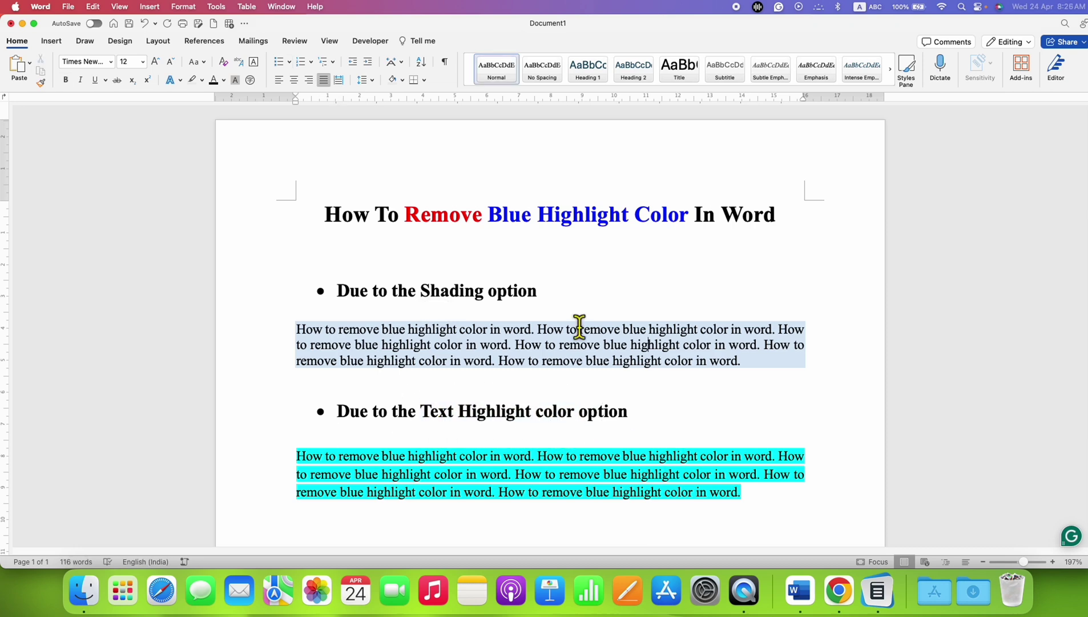
{"action": "left_click", "coordinate": [452, 346]}
Set the first paragraph's fill to No Colour in Borders and Shading, then place the caret at its end
{"action": "mouse_move", "coordinate": [750, 372]}
{"action": "left_mouse_down"}
{"action": "mouse_move", "coordinate": [411, 363]}
{"action": "mouse_move", "coordinate": [311, 337]}
{"action": "left_mouse_up"}
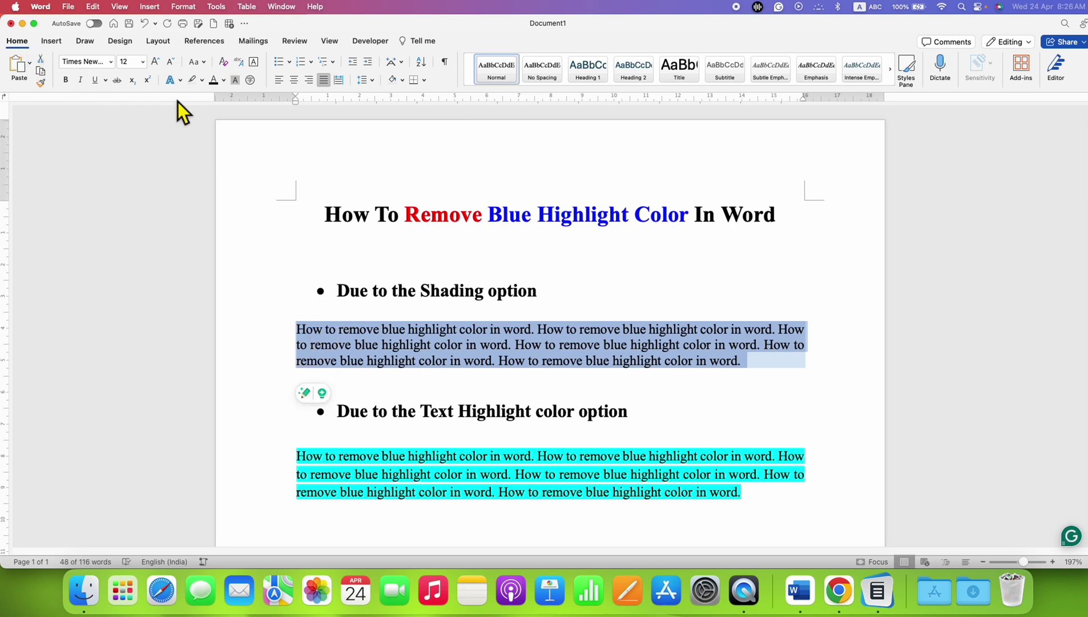
{"action": "left_click", "coordinate": [424, 81]}
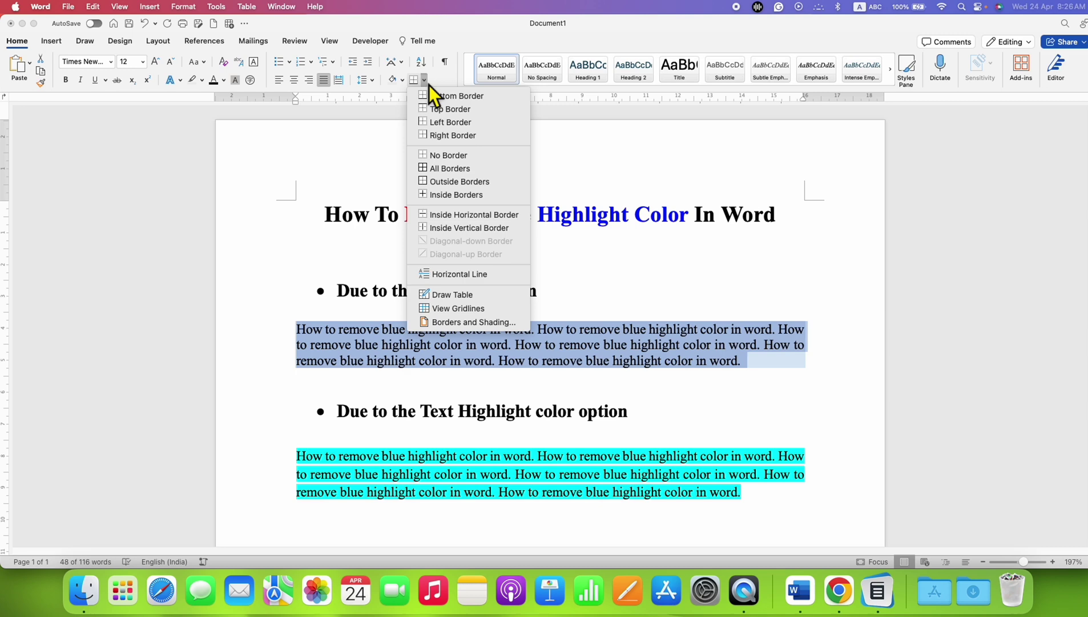
{"action": "left_click", "coordinate": [524, 324]}
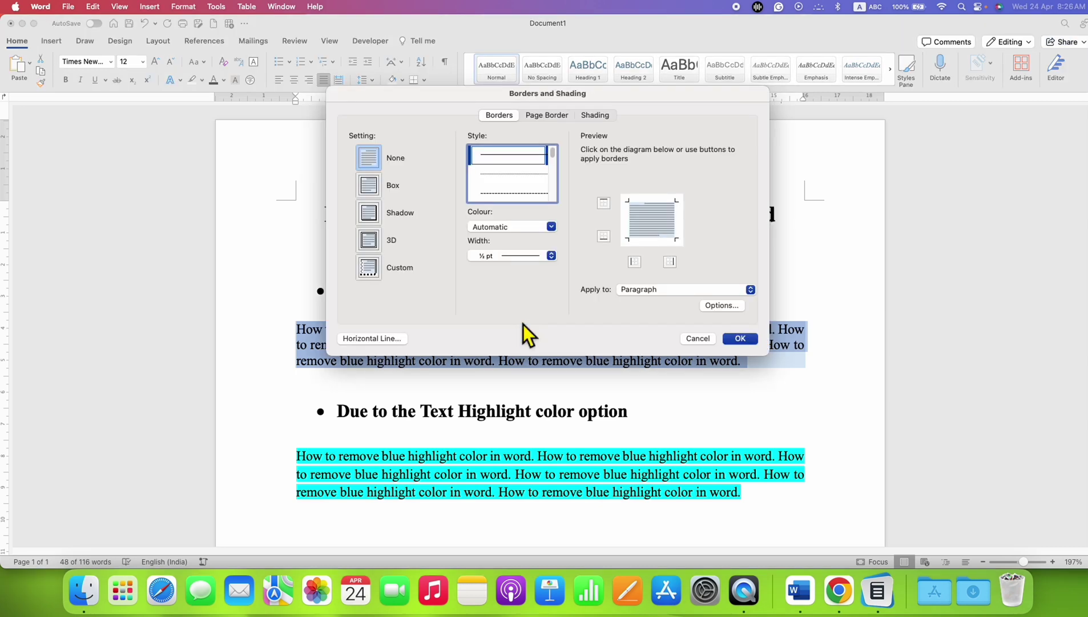
{"action": "left_click", "coordinate": [596, 116]}
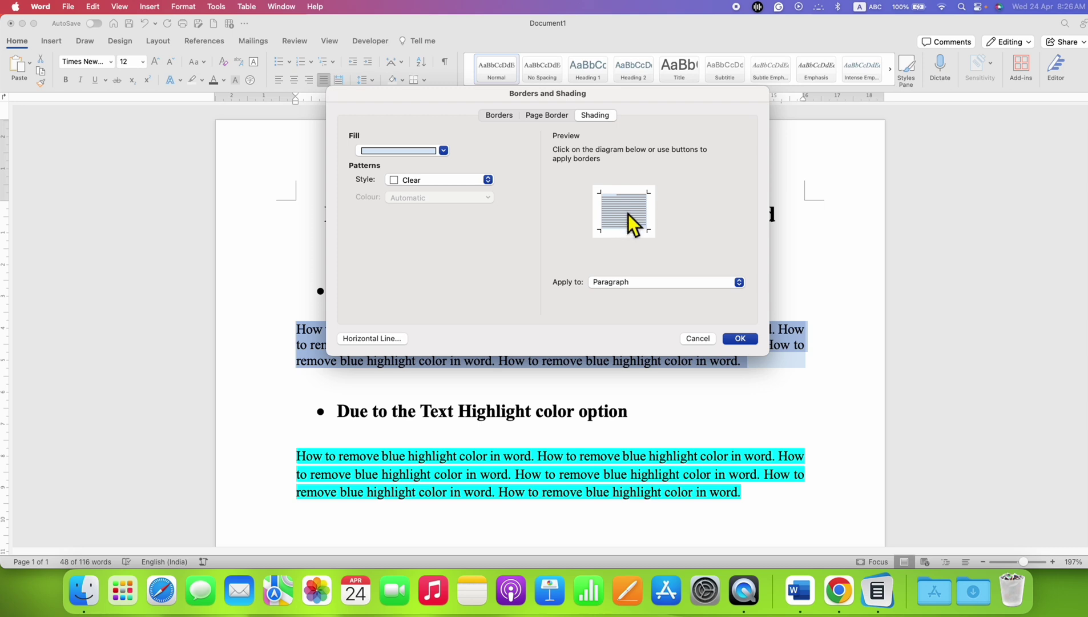
{"action": "left_click", "coordinate": [407, 155]}
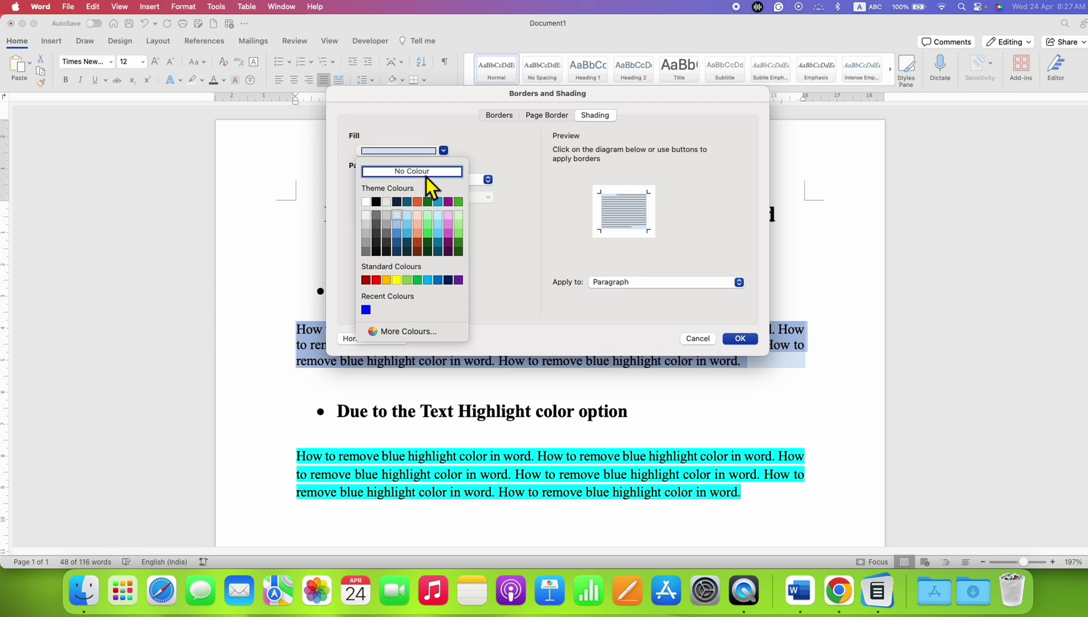
{"action": "left_click", "coordinate": [426, 172]}
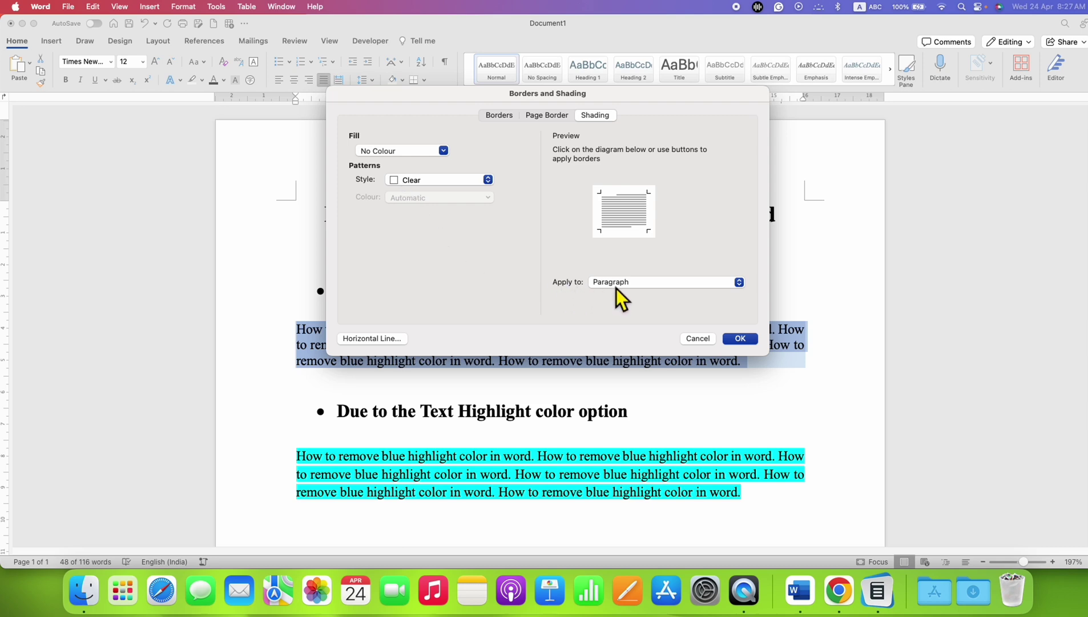
{"action": "left_click", "coordinate": [740, 338]}
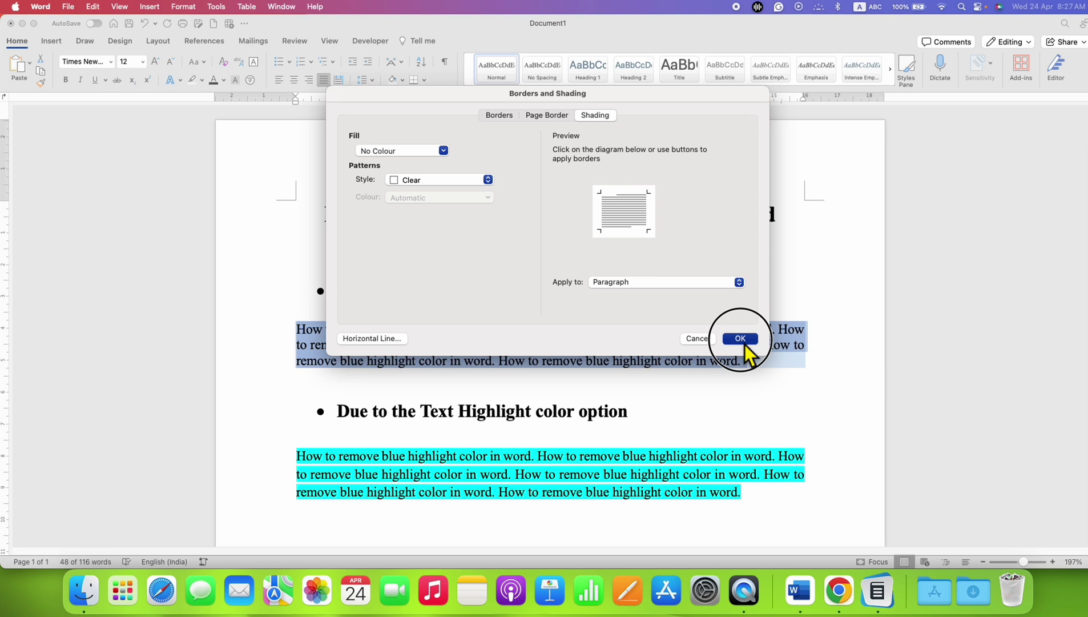
{"action": "left_click", "coordinate": [727, 360]}
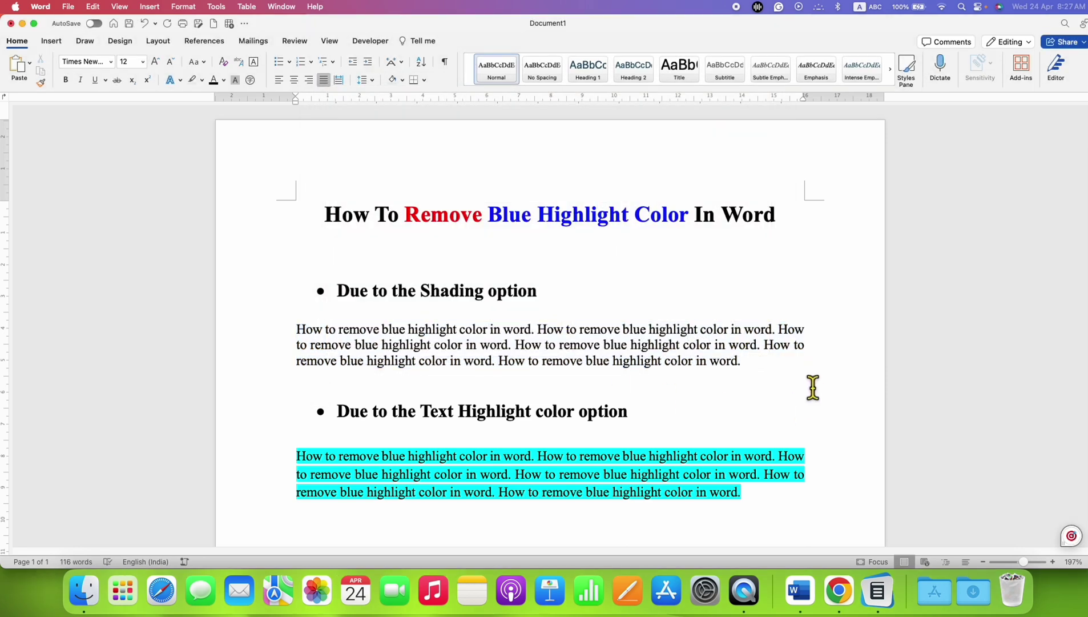
{"action": "left_click", "coordinate": [809, 381]}
{"action": "left_click", "coordinate": [776, 368]}
Select the first example paragraph and set its Home-tab Shading to No Colour
{"action": "key", "text": "super+shift+Up"}
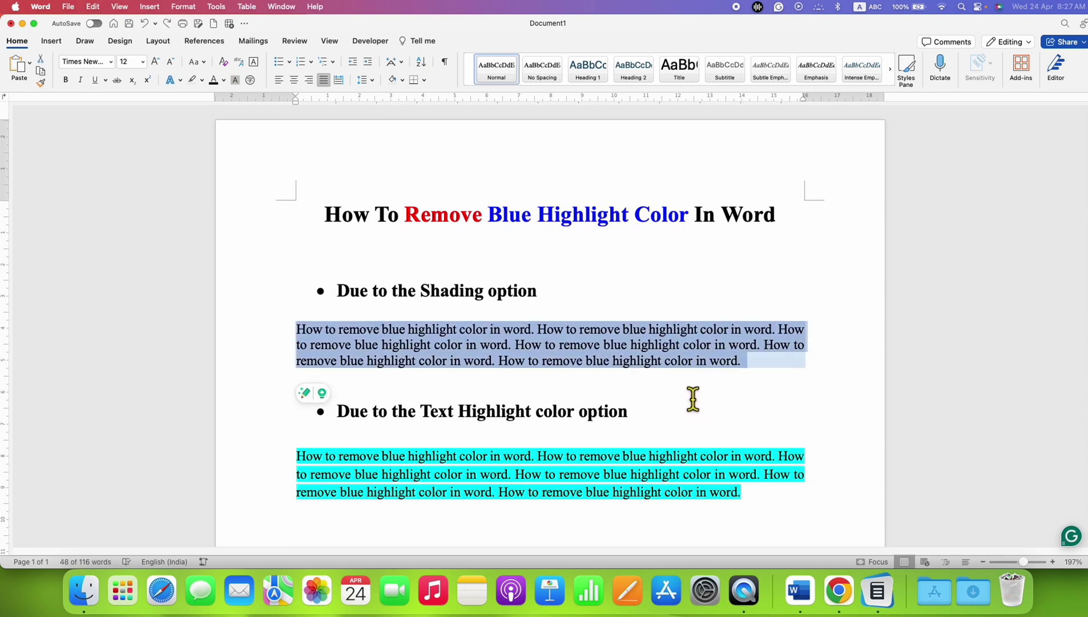
{"action": "left_click", "coordinate": [404, 82]}
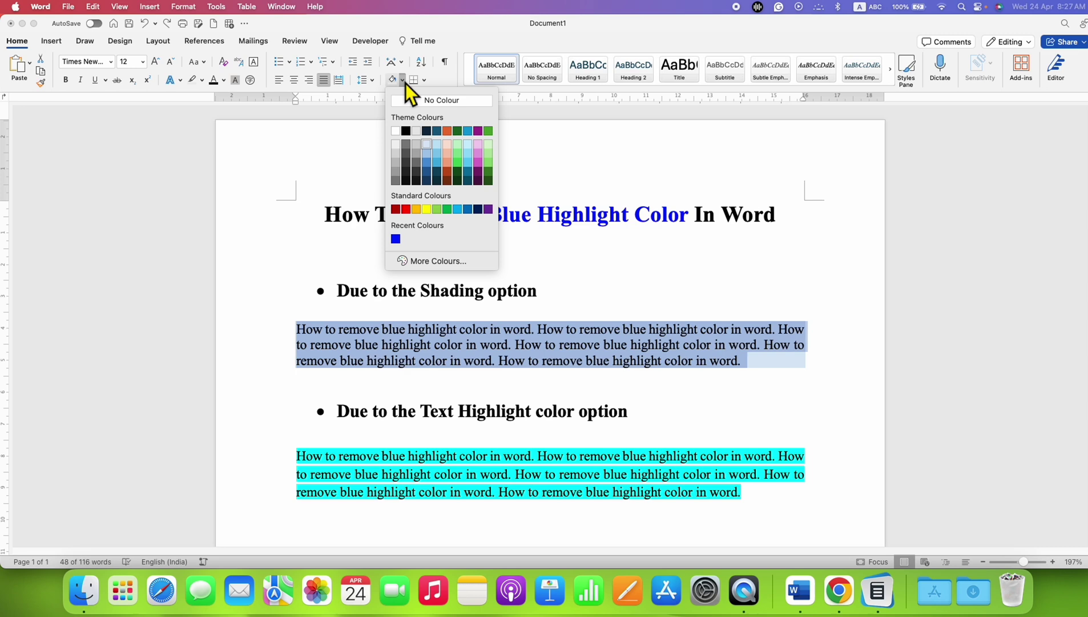
{"action": "left_click", "coordinate": [433, 102]}
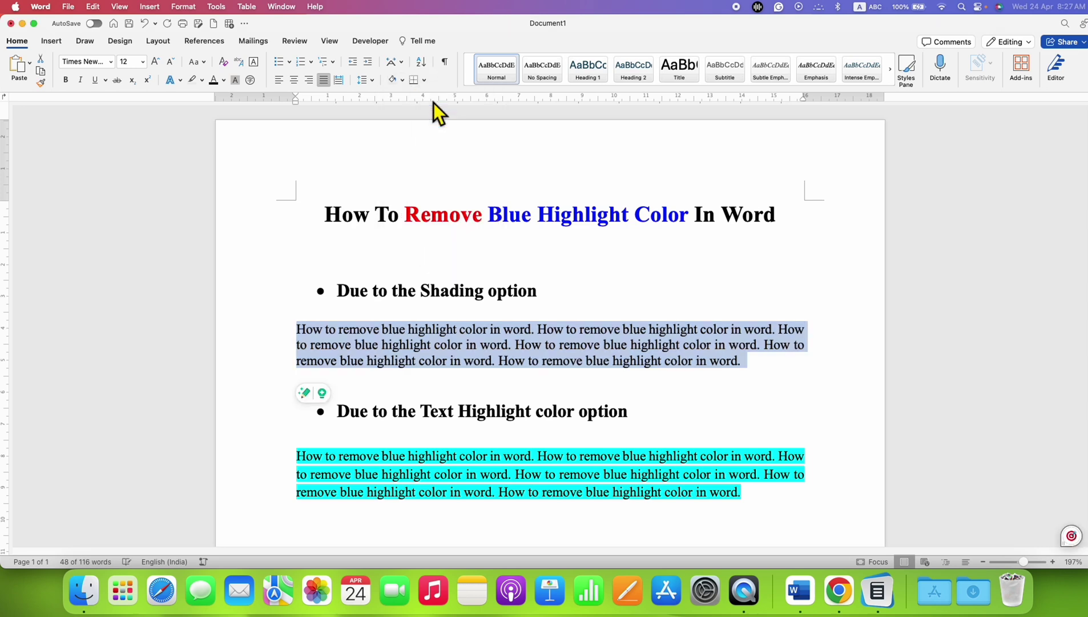
{"action": "left_click", "coordinate": [655, 318]}
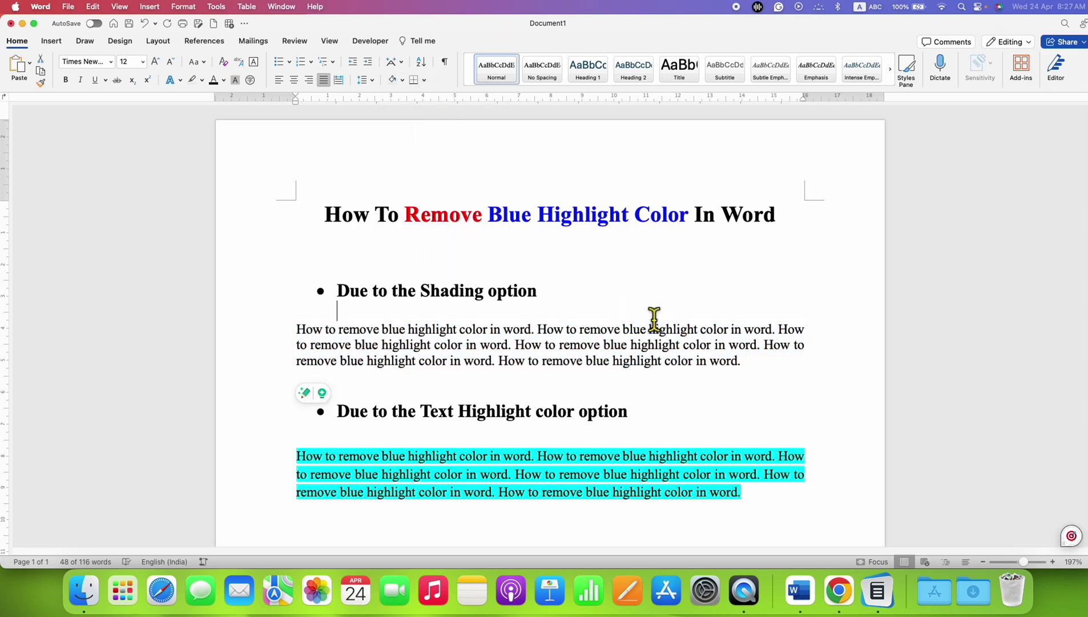
Remove the first paragraph, paste it back with Keep Text Only, then undo and redo that paste
{"action": "triple_click", "coordinate": [651, 377]}
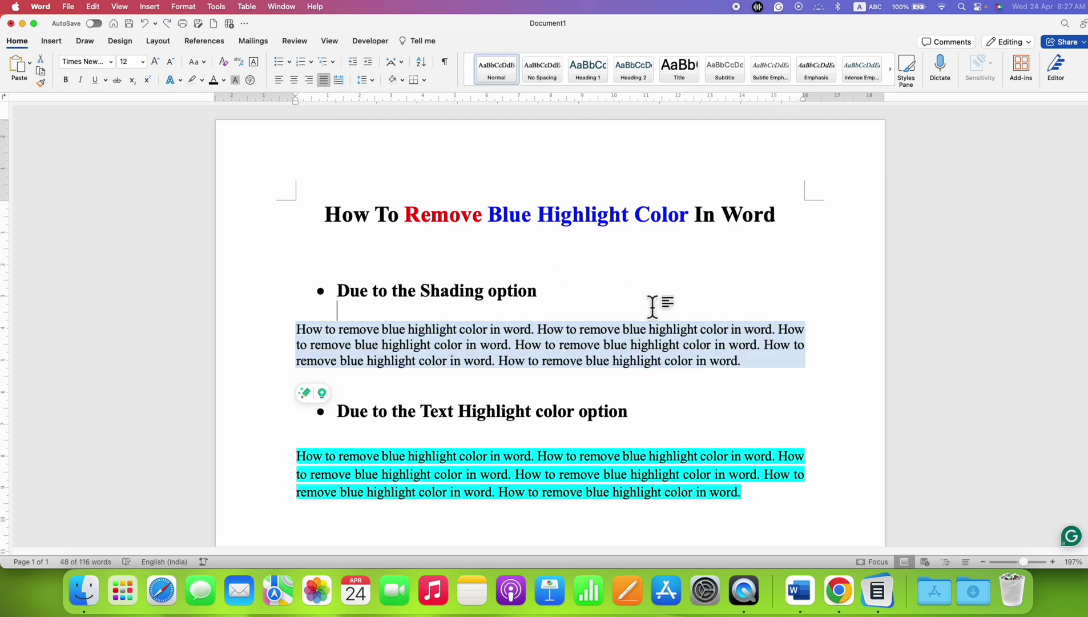
{"action": "triple_click", "coordinate": [409, 328]}
{"action": "key", "text": "super+c"}
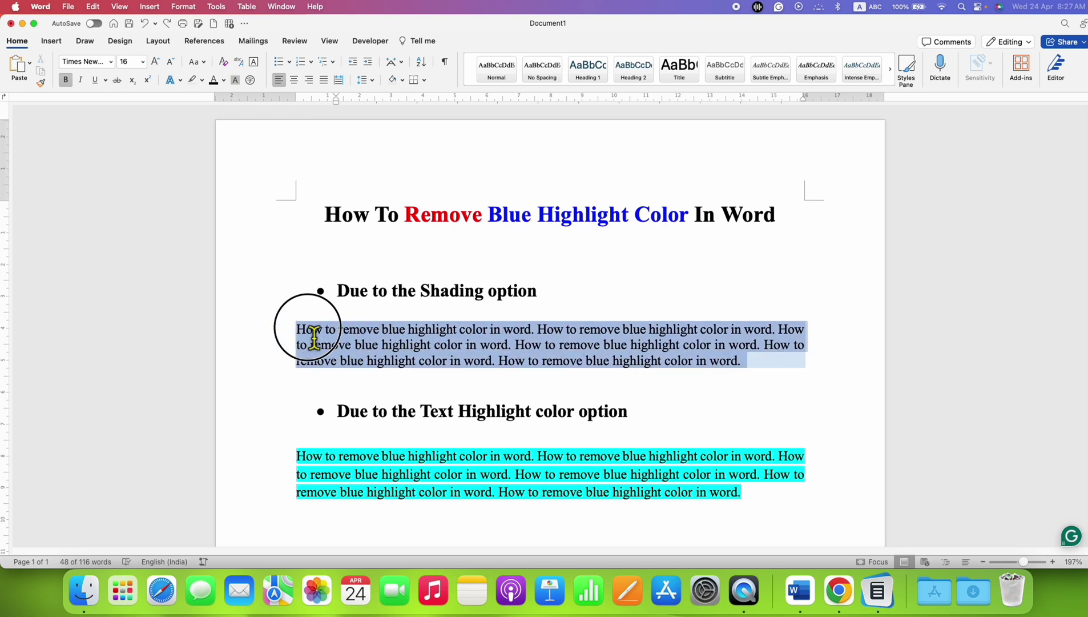
{"action": "key", "text": "BackSpace"}
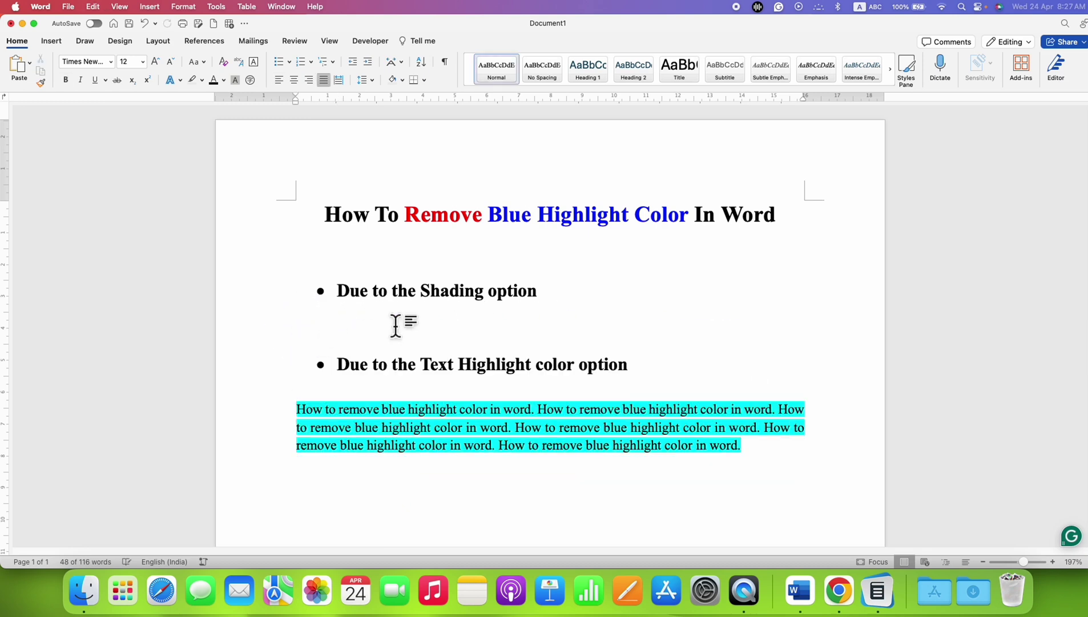
{"action": "left_click", "coordinate": [32, 66]}
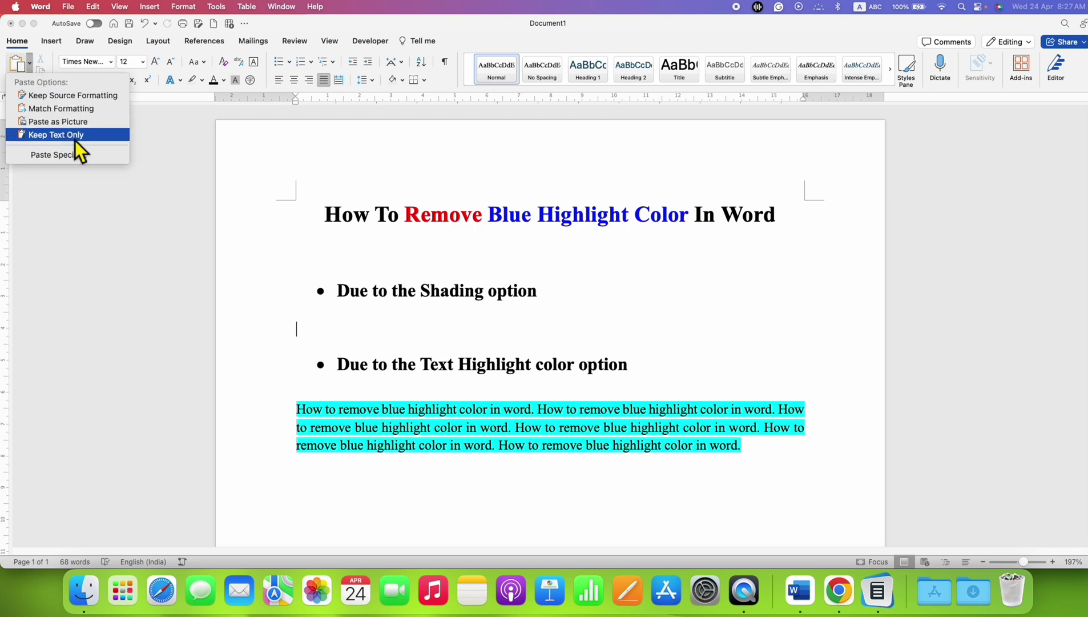
{"action": "left_click", "coordinate": [75, 139]}
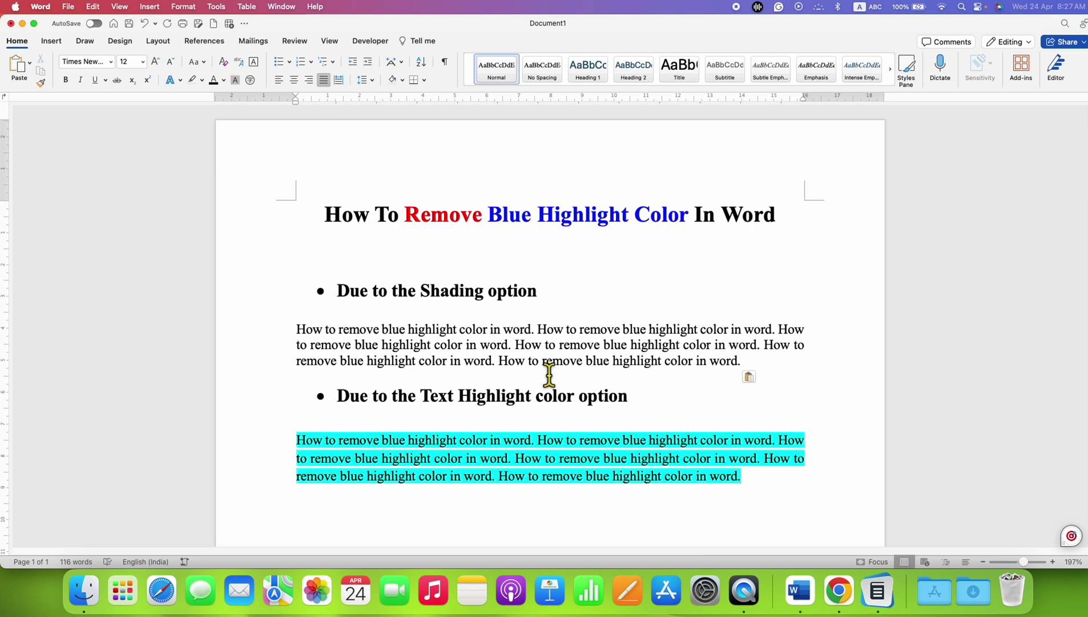
{"action": "key", "text": "super+z"}
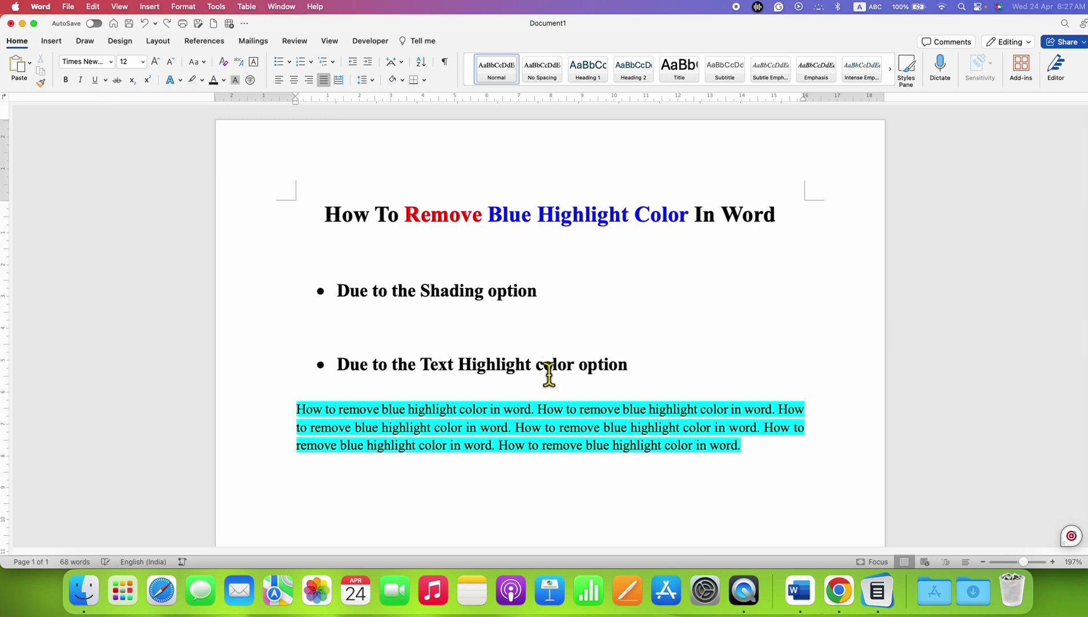
{"action": "key", "text": "super+y"}
Clear all formatting from the first paragraph, then undo it to restore the shading
{"action": "left_click_drag", "start_coordinate": [768, 377], "coordinate": [309, 341]}
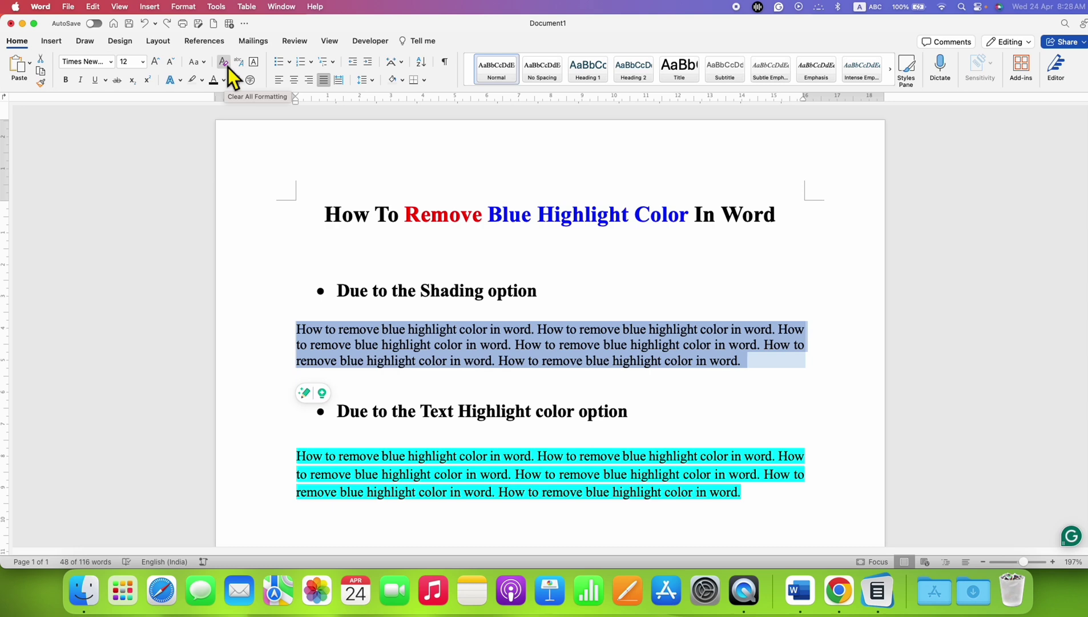
{"action": "left_click", "coordinate": [228, 64]}
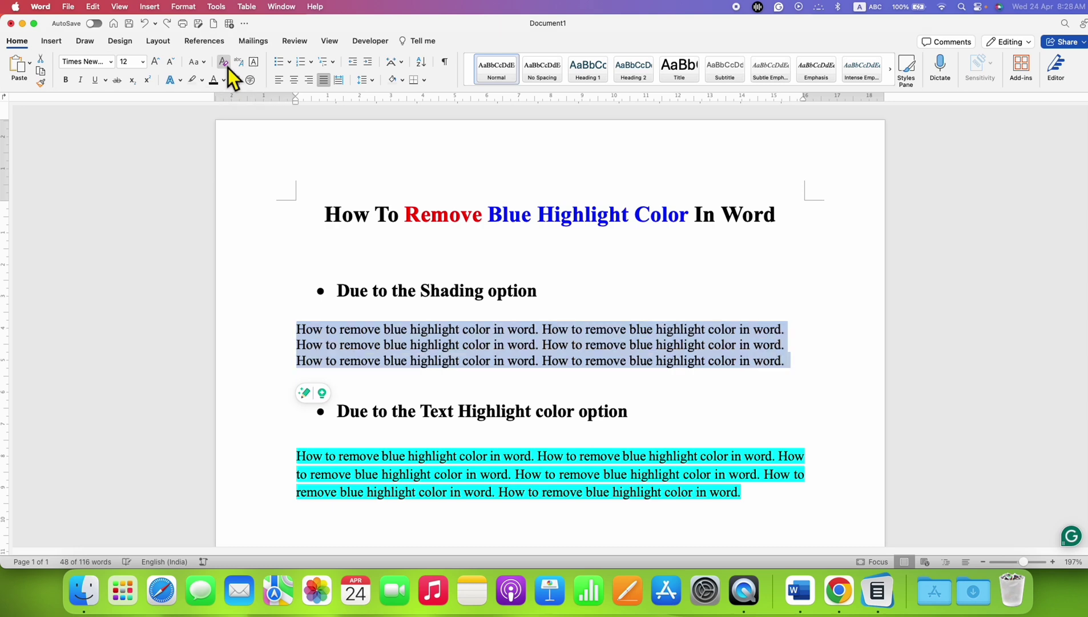
{"action": "left_click", "coordinate": [631, 394]}
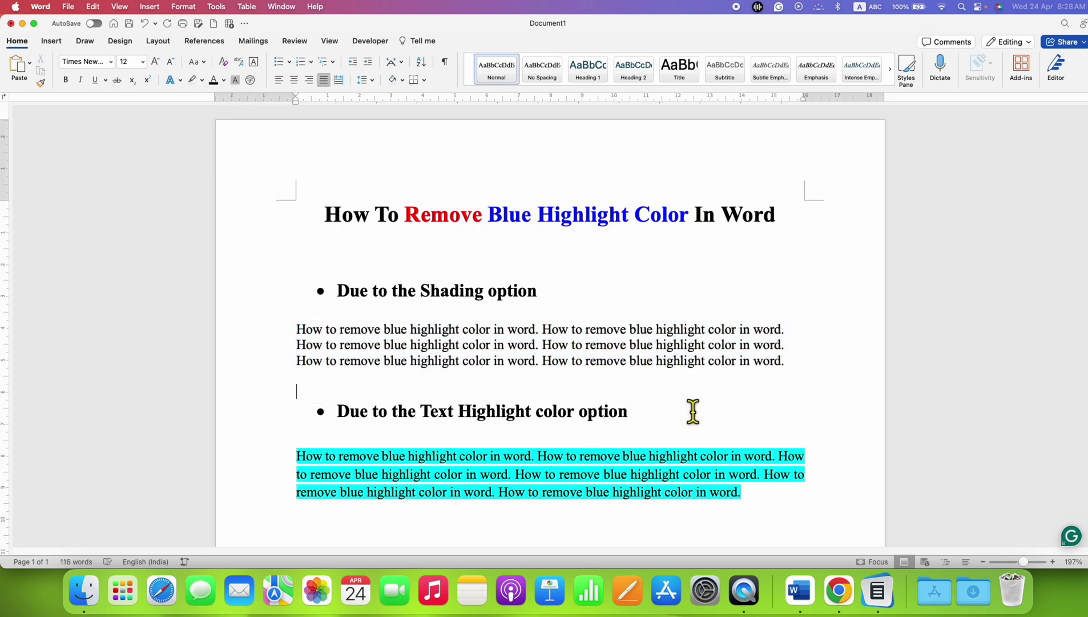
{"action": "key", "text": "super+z"}
{"action": "key", "text": "super+z"}
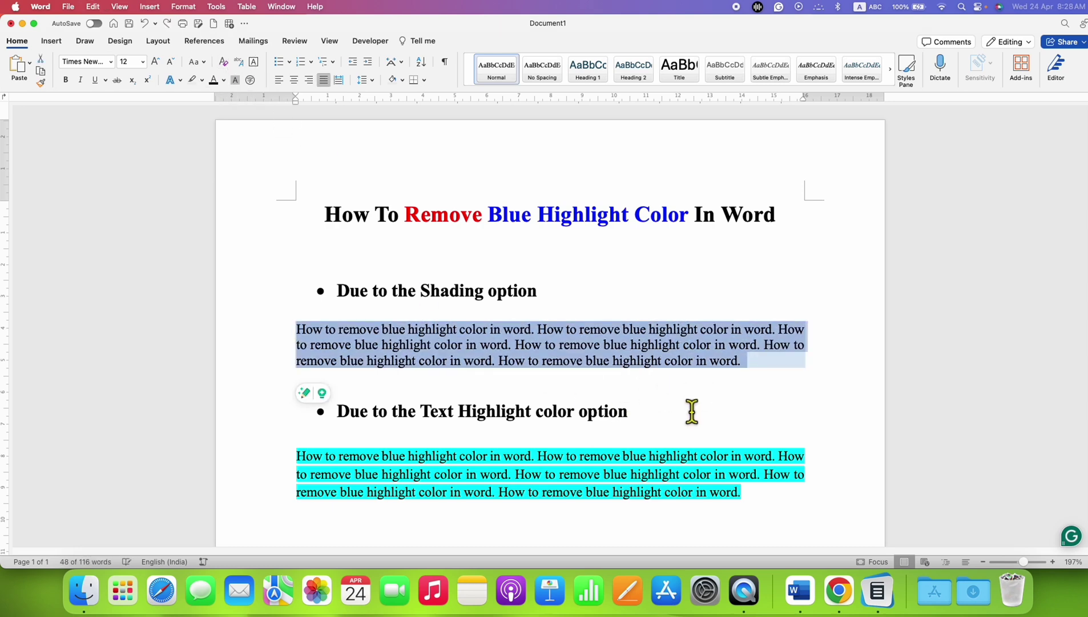
Cut the first paragraph out of the document and bring Light Notepad forward
{"action": "right_click", "coordinate": [610, 352]}
{"action": "left_click", "coordinate": [623, 354]}
{"action": "key", "text": "super+x"}
{"action": "key", "text": "super+Tab"}
Paste the cut paragraph into Light Notepad, then select and cut it again as plain text
{"action": "left_click_drag", "start_coordinate": [259, 204], "coordinate": [556, 203]}
{"action": "left_click", "coordinate": [505, 261]}
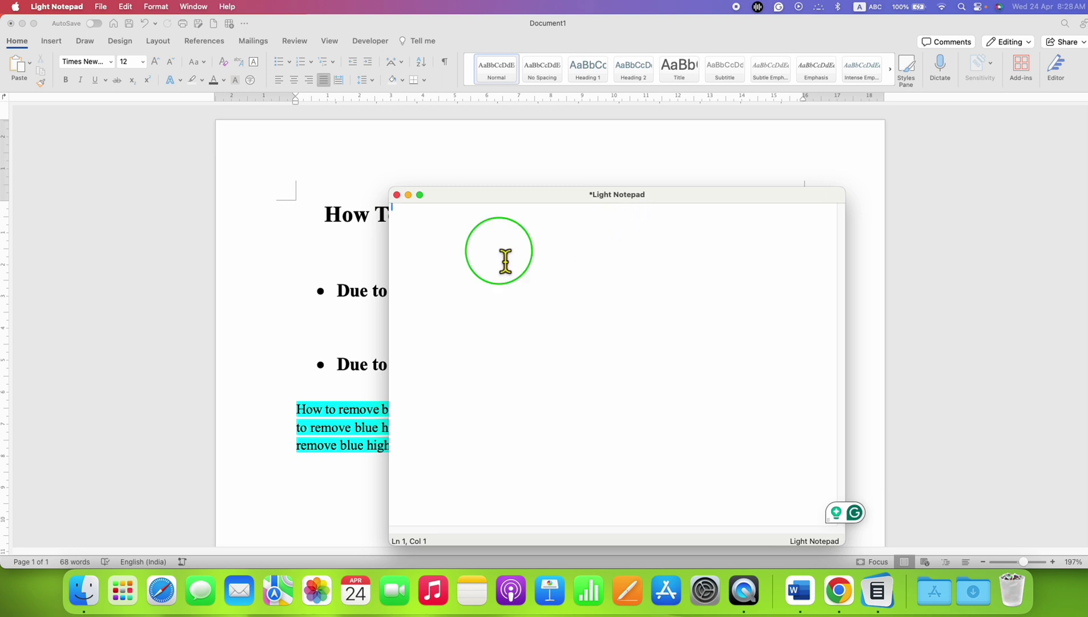
{"action": "right_click", "coordinate": [505, 261]}
{"action": "left_click", "coordinate": [525, 281]}
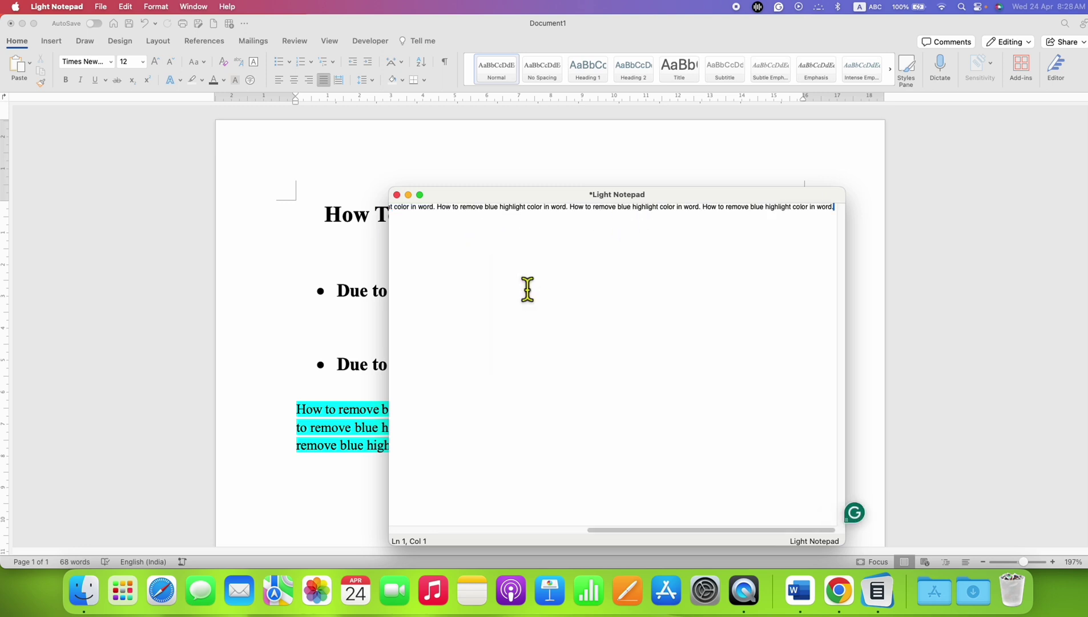
{"action": "key", "text": "super+a"}
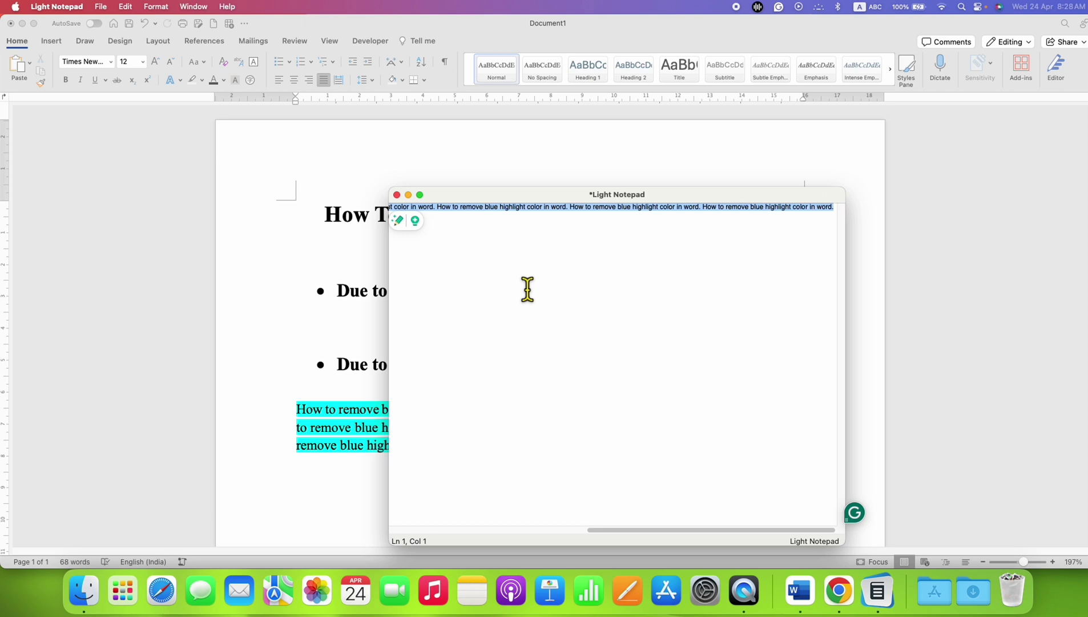
{"action": "key", "text": "super+x"}
Paste the plain paragraph onto Word's blank line under the 'Shading option' heading and review both headings
{"action": "left_click", "coordinate": [369, 320]}
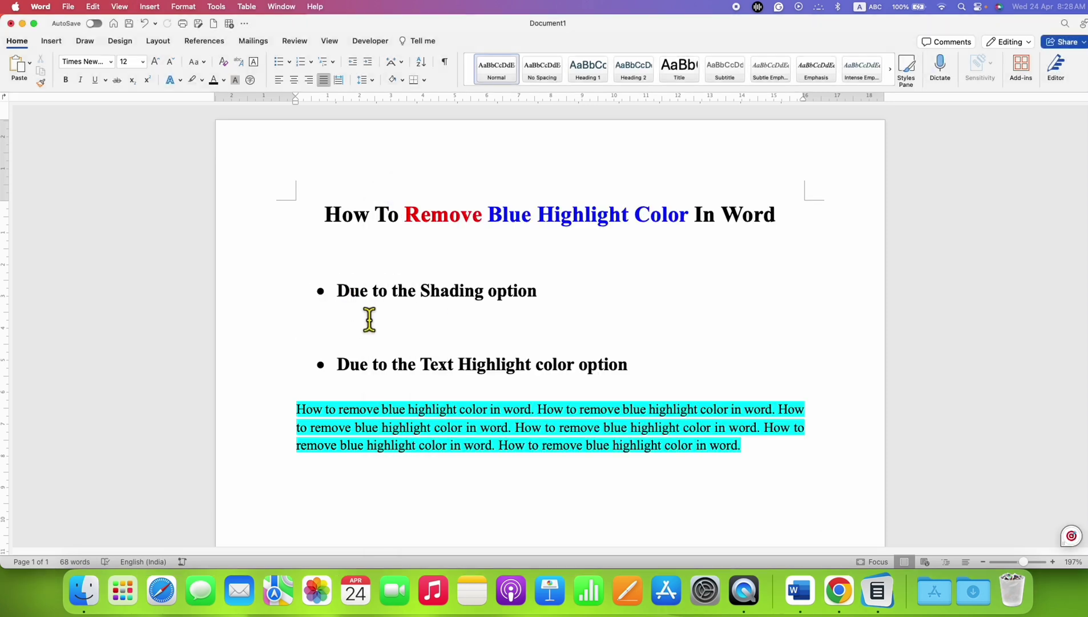
{"action": "key", "text": "super+v"}
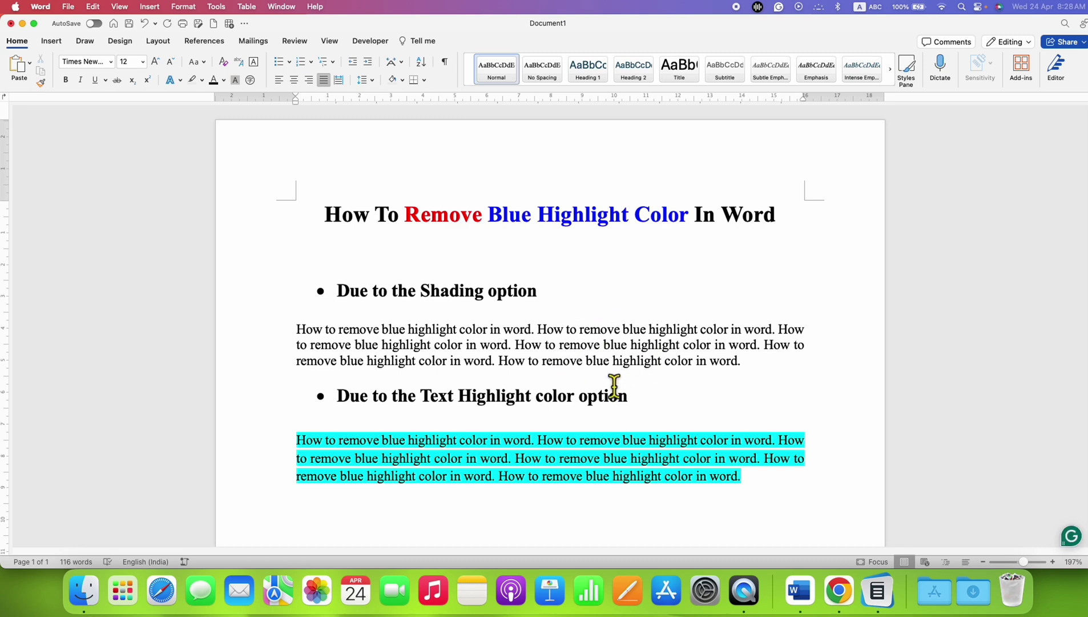
{"action": "left_click_drag", "start_coordinate": [429, 292], "coordinate": [552, 297]}
{"action": "left_click", "coordinate": [577, 358]}
{"action": "left_click_drag", "start_coordinate": [399, 397], "coordinate": [625, 403]}
{"action": "left_click", "coordinate": [659, 368]}
Select the cyan paragraph and set its paragraph Shading to No Colour
{"action": "left_click_drag", "start_coordinate": [748, 485], "coordinate": [311, 442]}
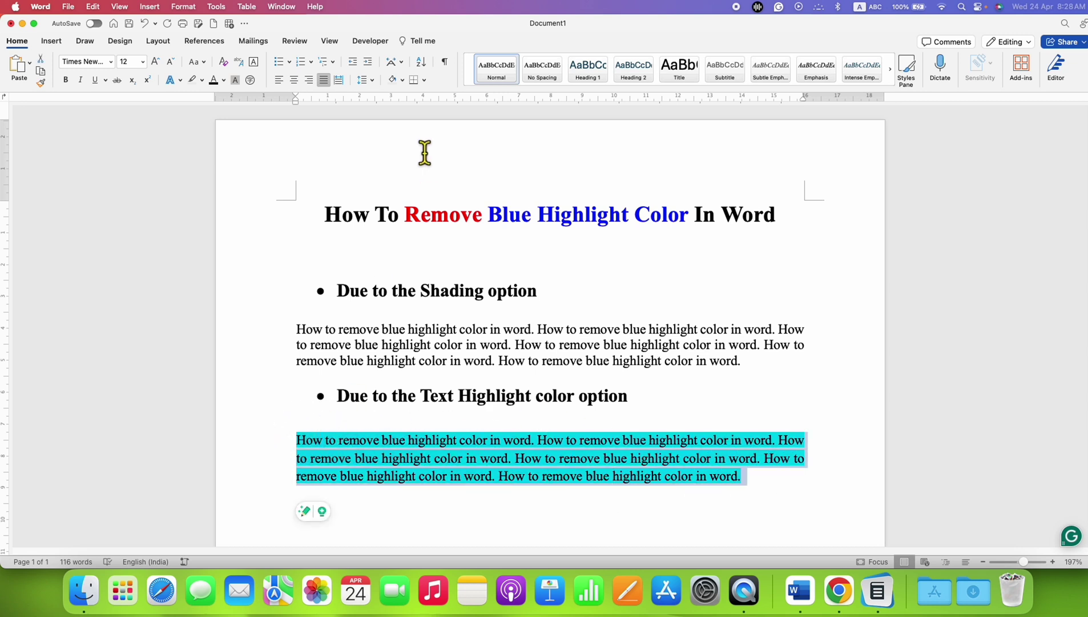
{"action": "left_click", "coordinate": [408, 84]}
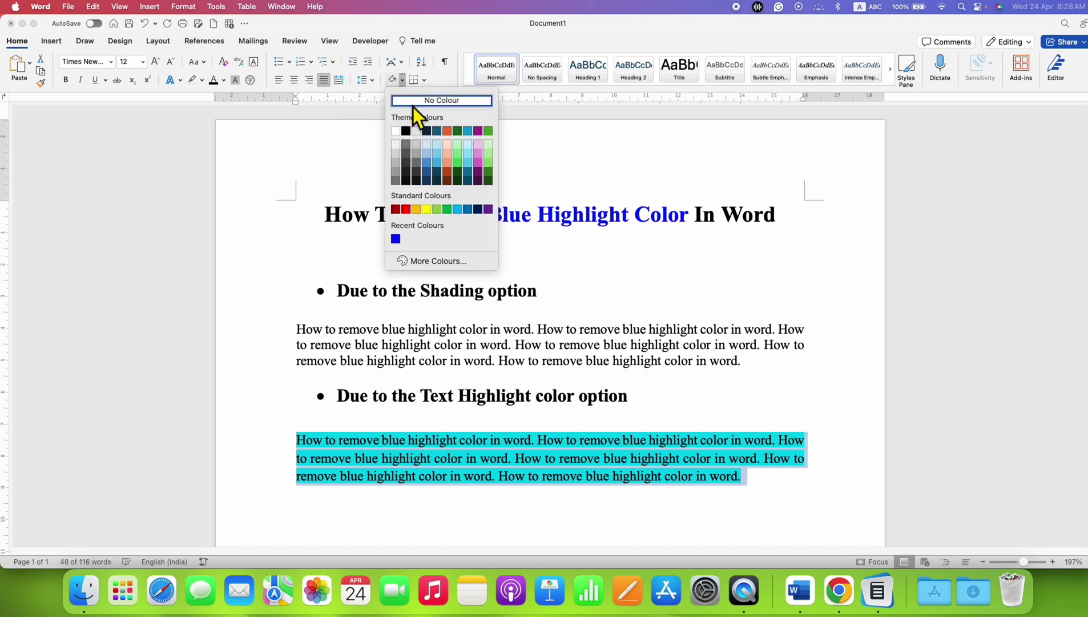
{"action": "left_click", "coordinate": [414, 107]}
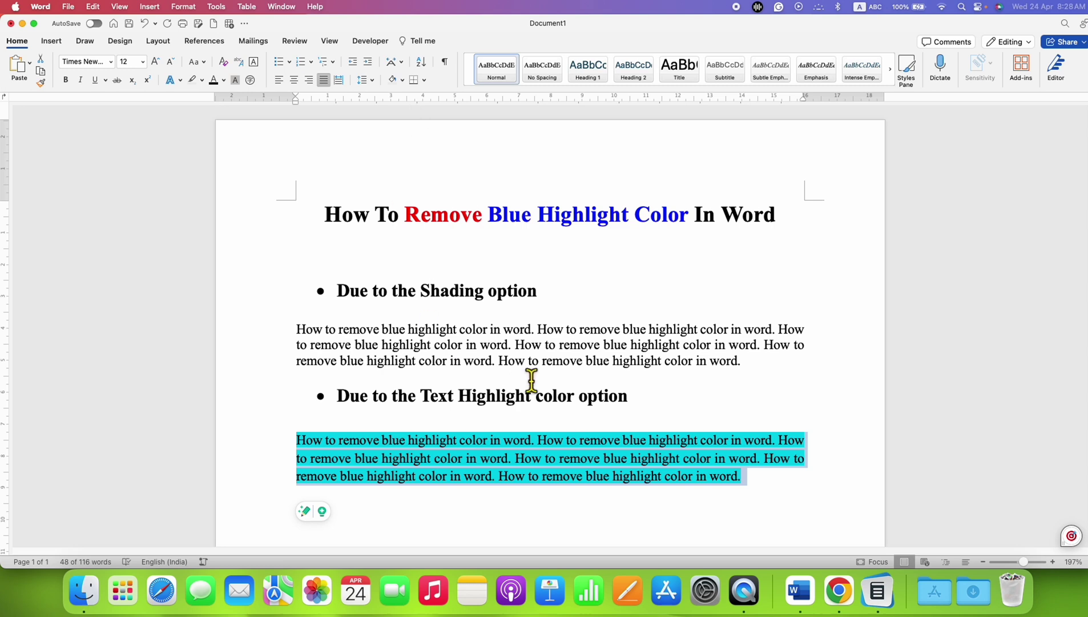
{"action": "left_click", "coordinate": [569, 361]}
Reselect the cyan paragraph and set Text Highlight Color to No Colour
{"action": "left_click_drag", "start_coordinate": [749, 484], "coordinate": [297, 444]}
{"action": "left_click", "coordinate": [202, 80]}
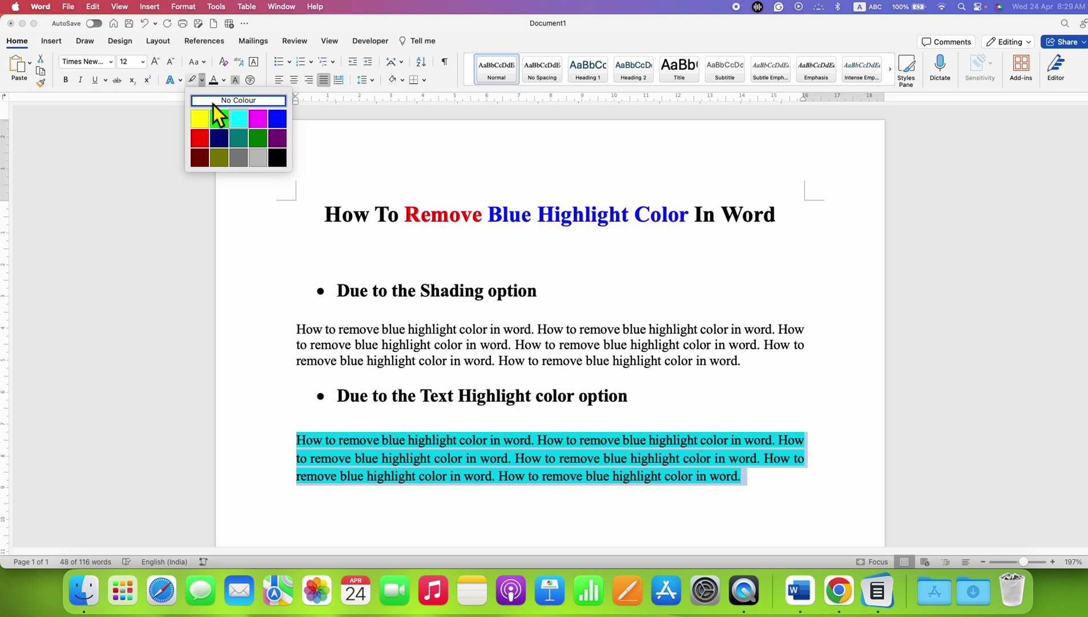
{"action": "left_click", "coordinate": [213, 102]}
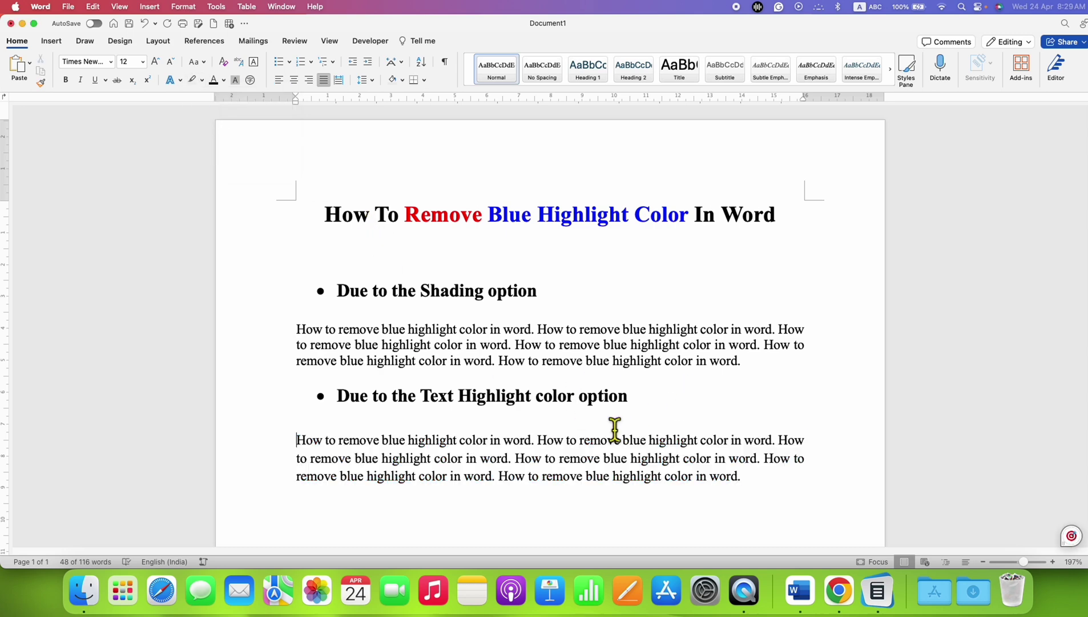
Undo the highlight removal to restore the cyan highlight on the second paragraph
{"action": "left_click", "coordinate": [659, 423]}
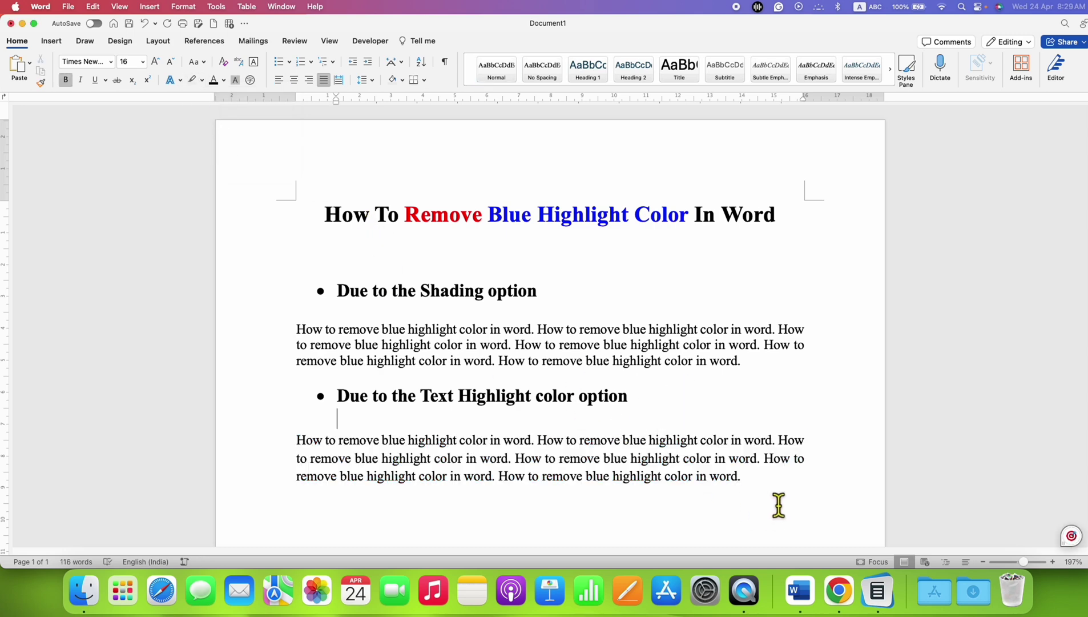
{"action": "key", "text": "super+z"}
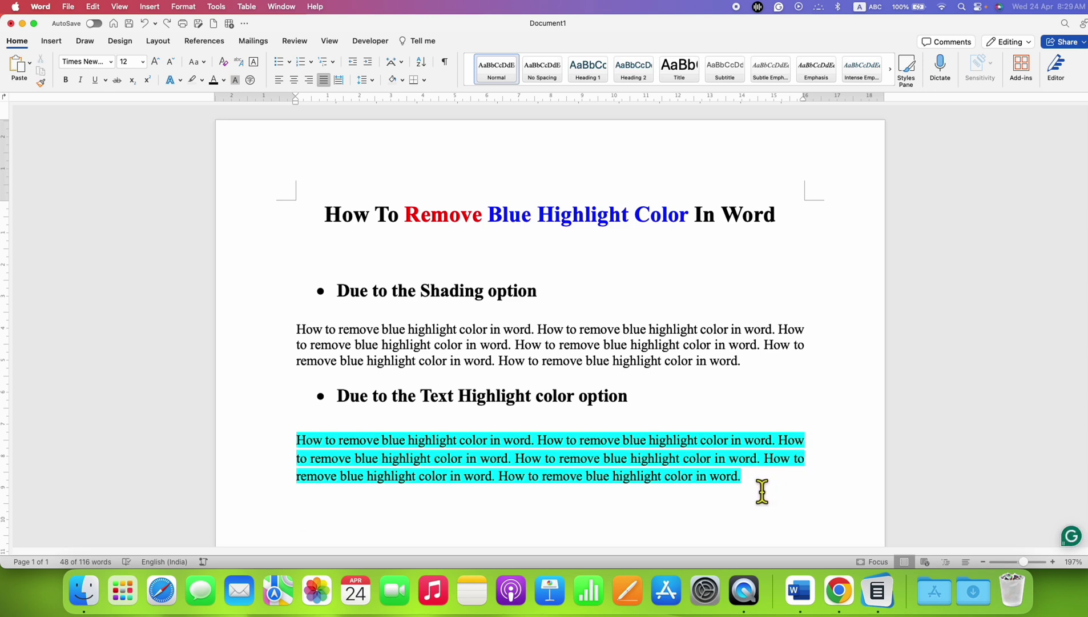
{"action": "left_click", "coordinate": [762, 492]}
Cut the cyan paragraph, try a Keep Text Only paste, undo it, and paste normally
{"action": "left_click_drag", "start_coordinate": [704, 479], "coordinate": [318, 444]}
{"action": "key", "text": "super+x"}
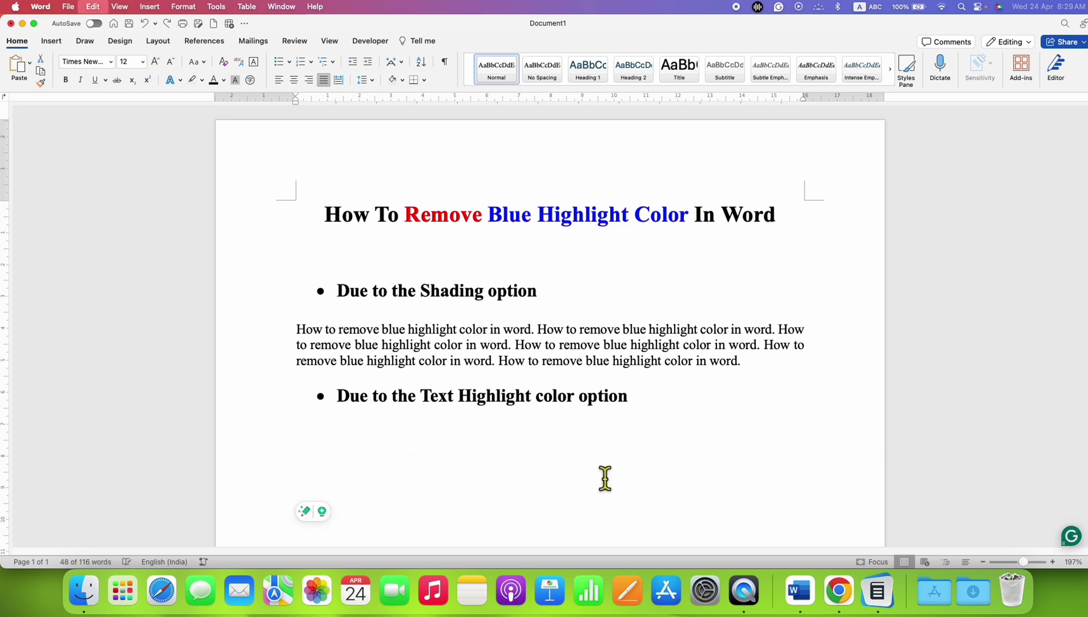
{"action": "left_click", "coordinate": [34, 67]}
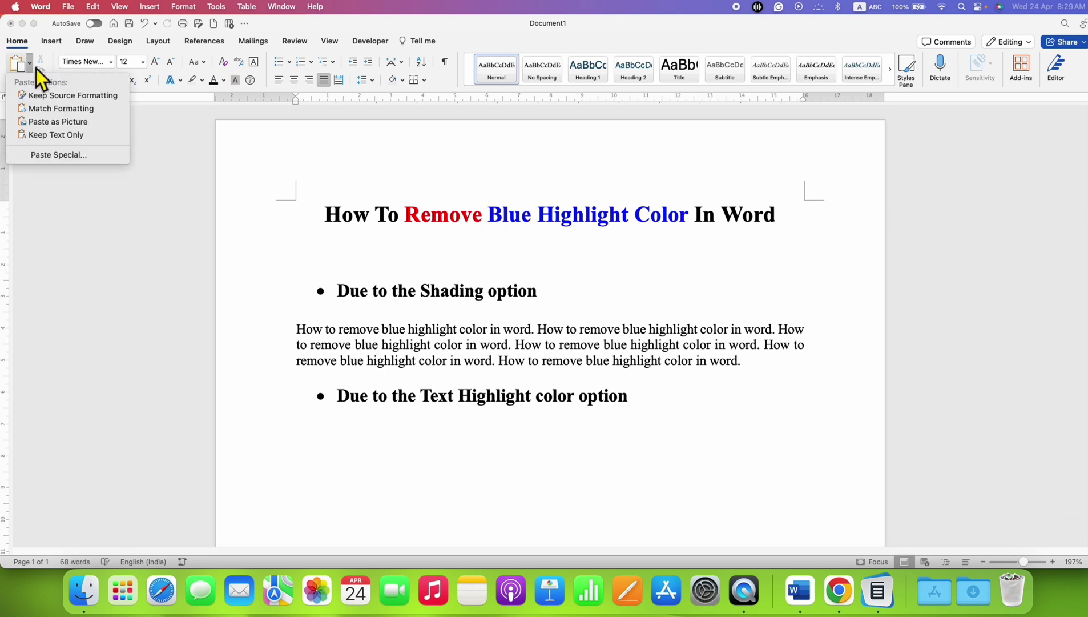
{"action": "left_click", "coordinate": [56, 134]}
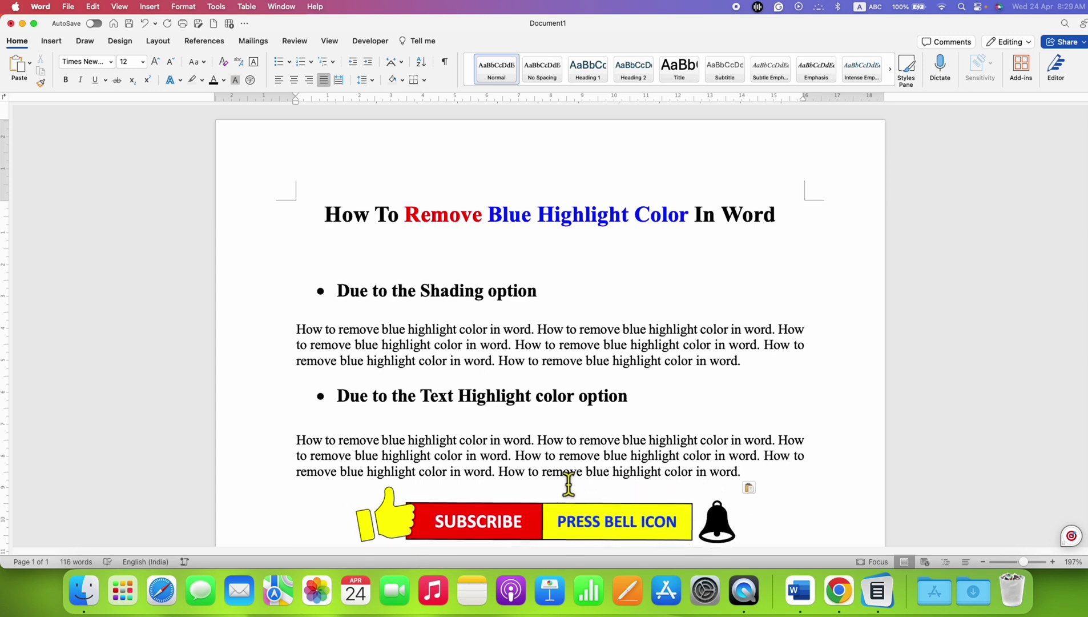
{"action": "key", "text": "super+z"}
{"action": "key", "text": "super+v"}
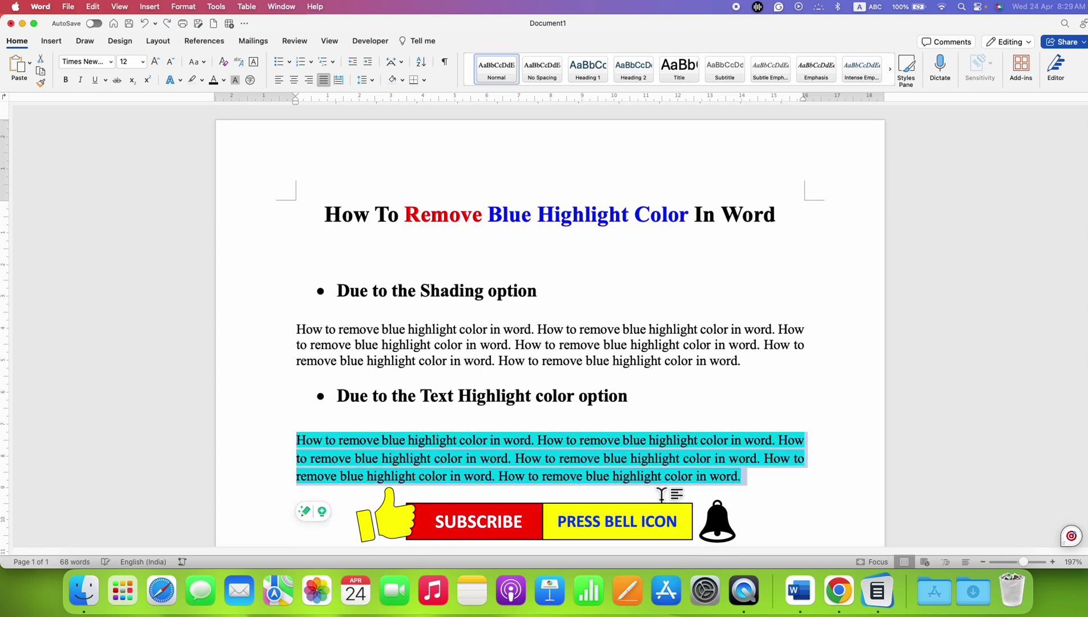
Cut the cyan paragraph from Word and paste it into Light Notepad
{"action": "left_click_drag", "start_coordinate": [745, 477], "coordinate": [308, 438]}
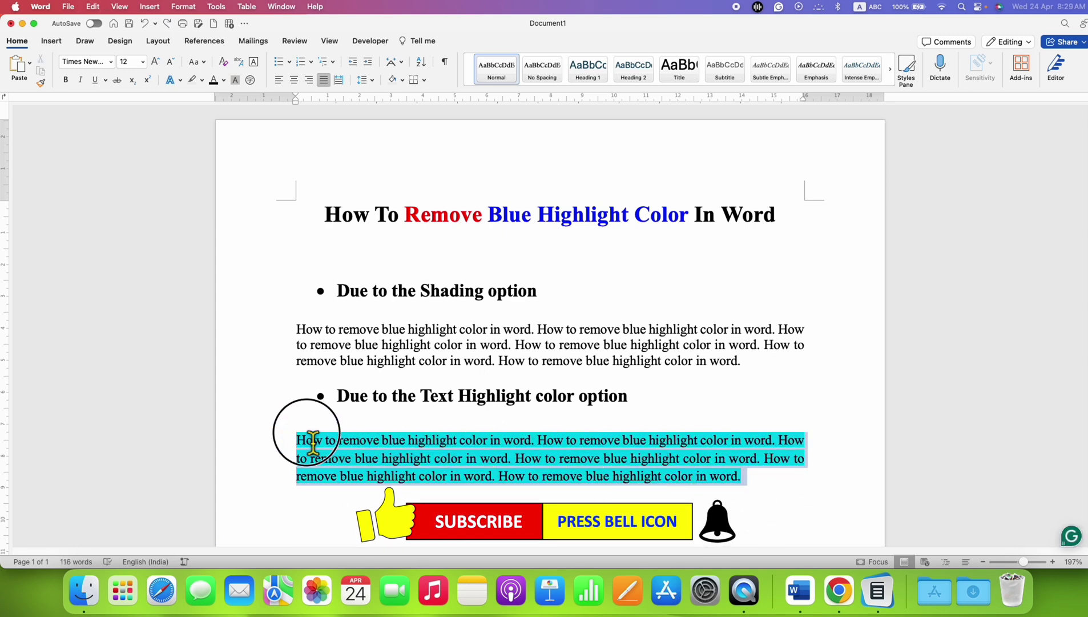
{"action": "right_click", "coordinate": [350, 446]}
{"action": "left_click", "coordinate": [366, 348]}
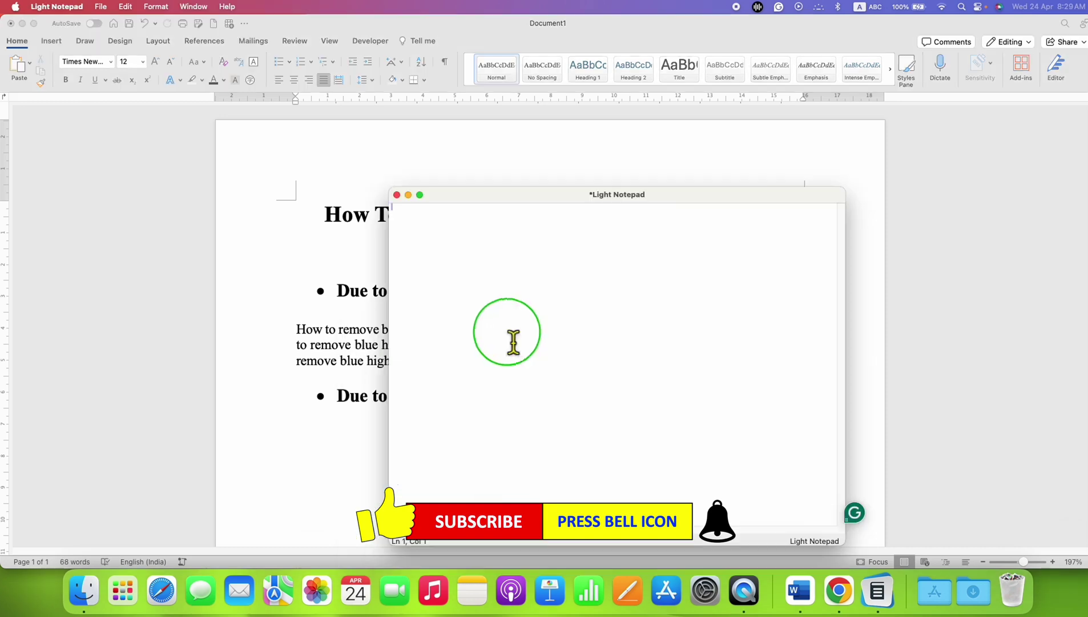
{"action": "right_click", "coordinate": [510, 333]}
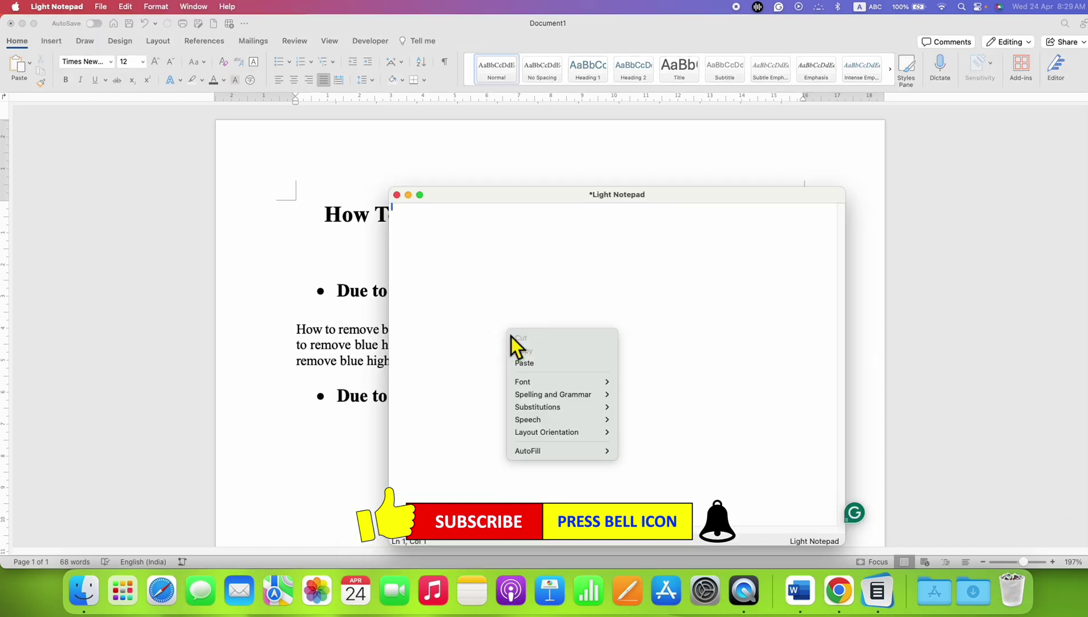
{"action": "left_click", "coordinate": [528, 363]}
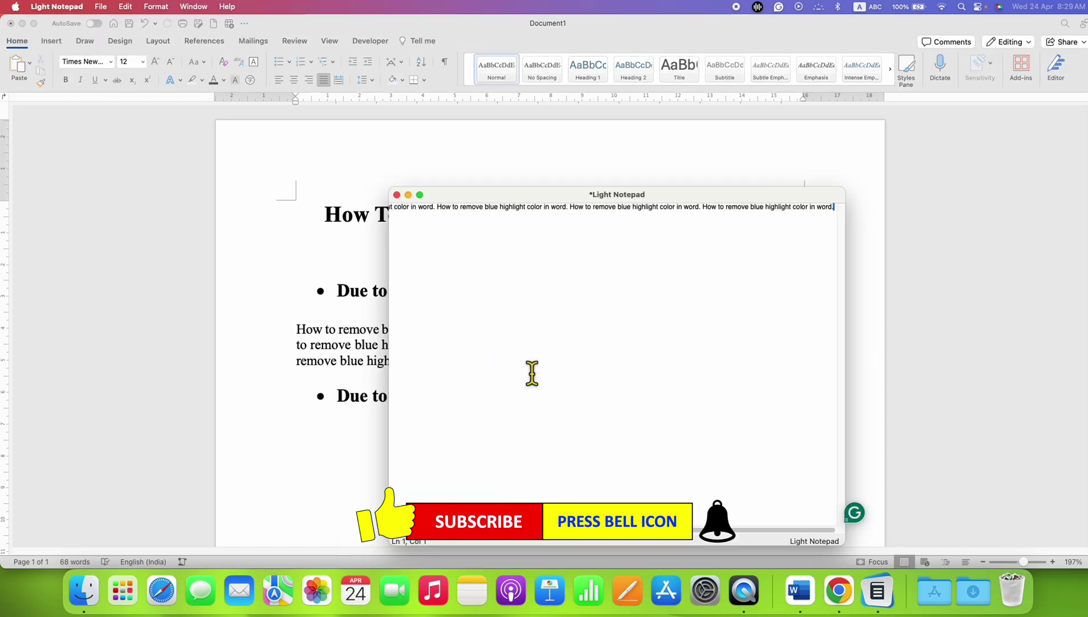
Cut the plain text from Notepad and paste it onto Word's empty line under the Text Highlight heading
{"action": "key", "text": "super+a"}
{"action": "key", "text": "super+x"}
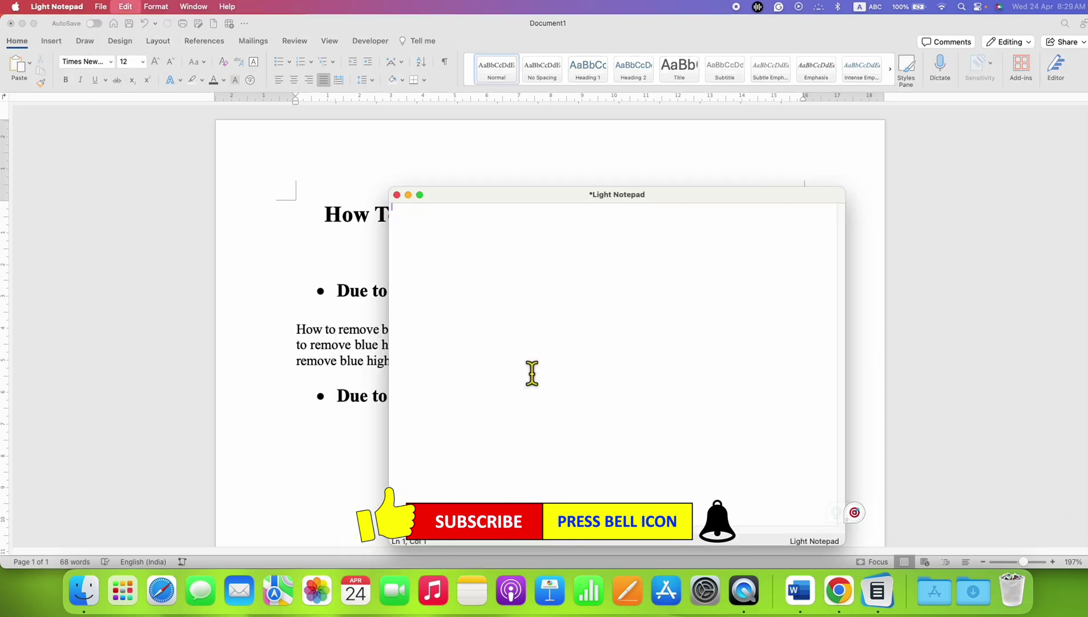
{"action": "left_click", "coordinate": [370, 438]}
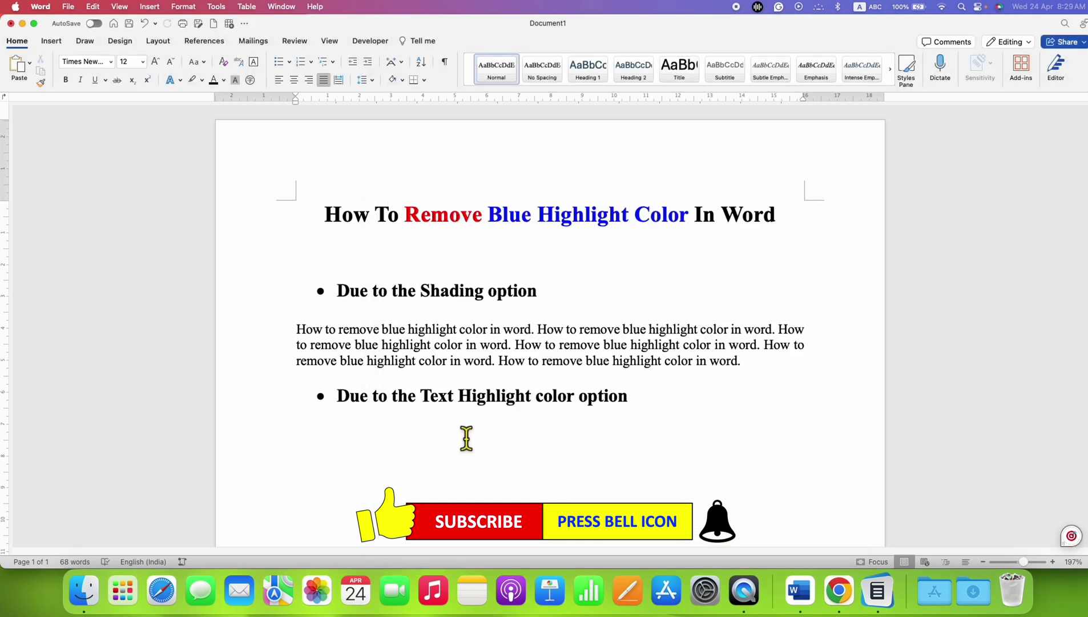
{"action": "key", "text": "super+v"}
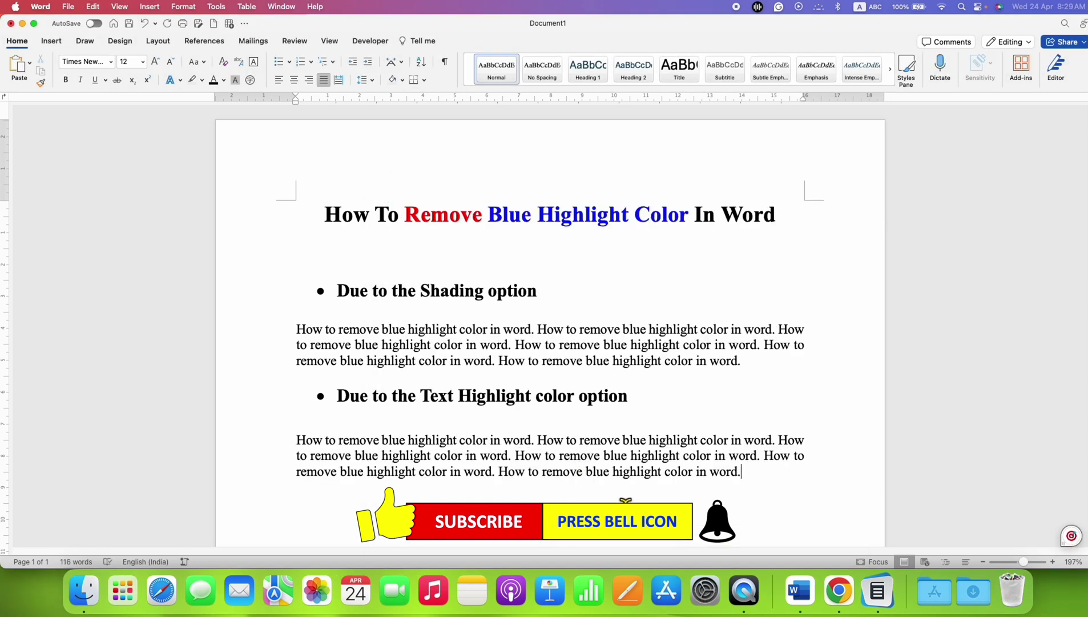